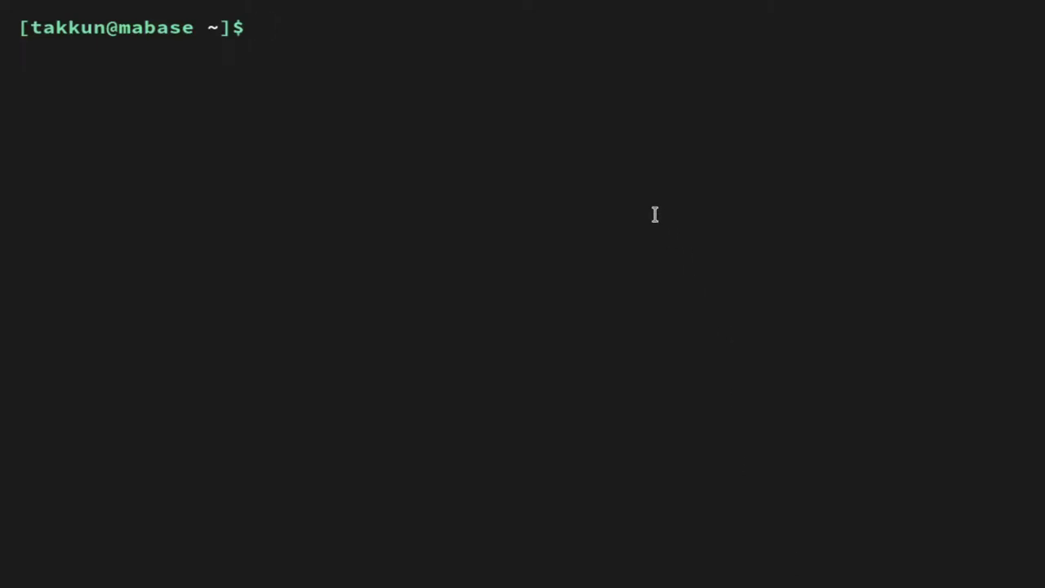
text(ssh pi)
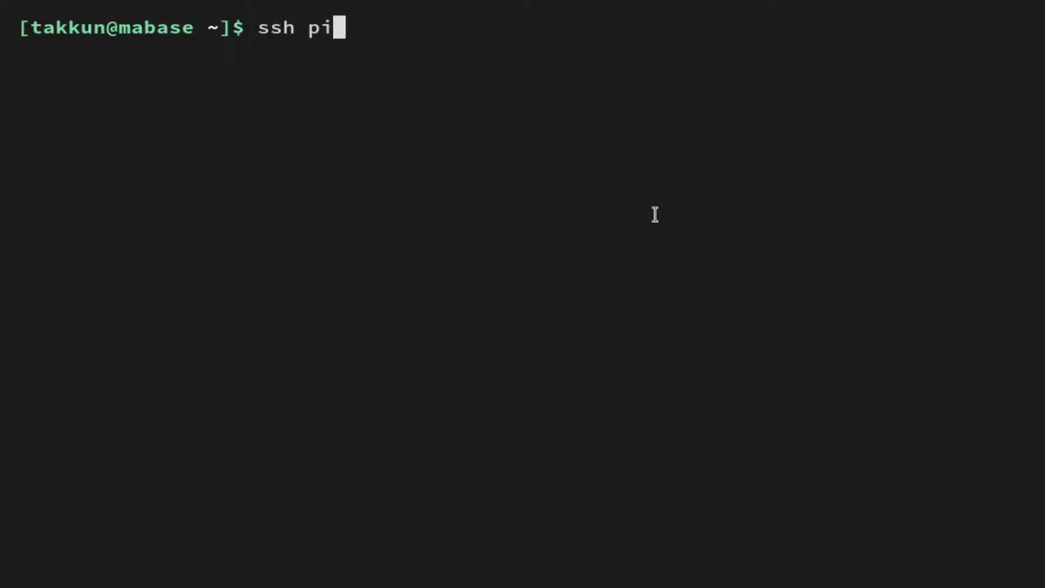
text(@raspberryp)
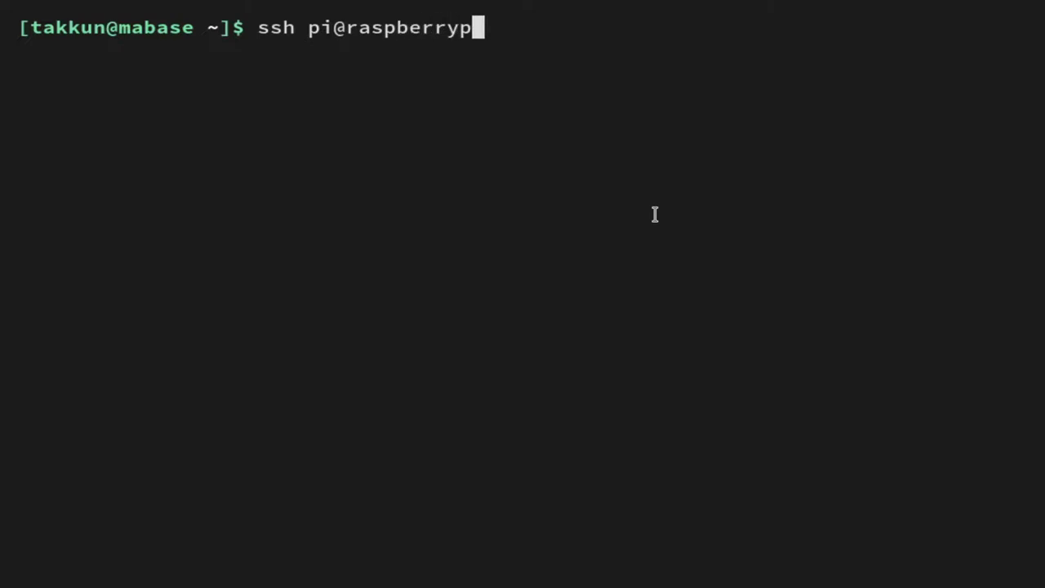
text(i.local)
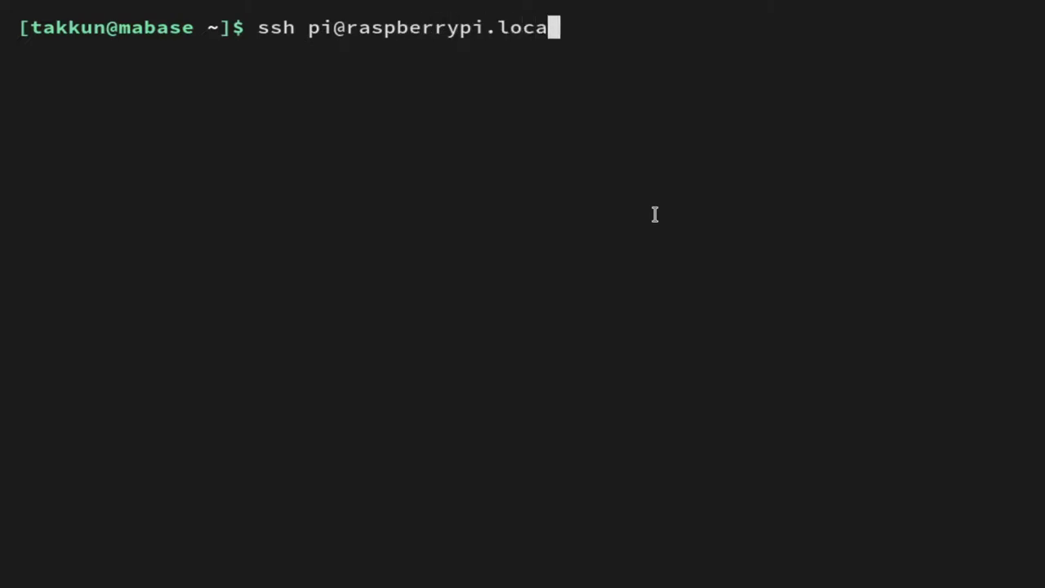
key(Return)
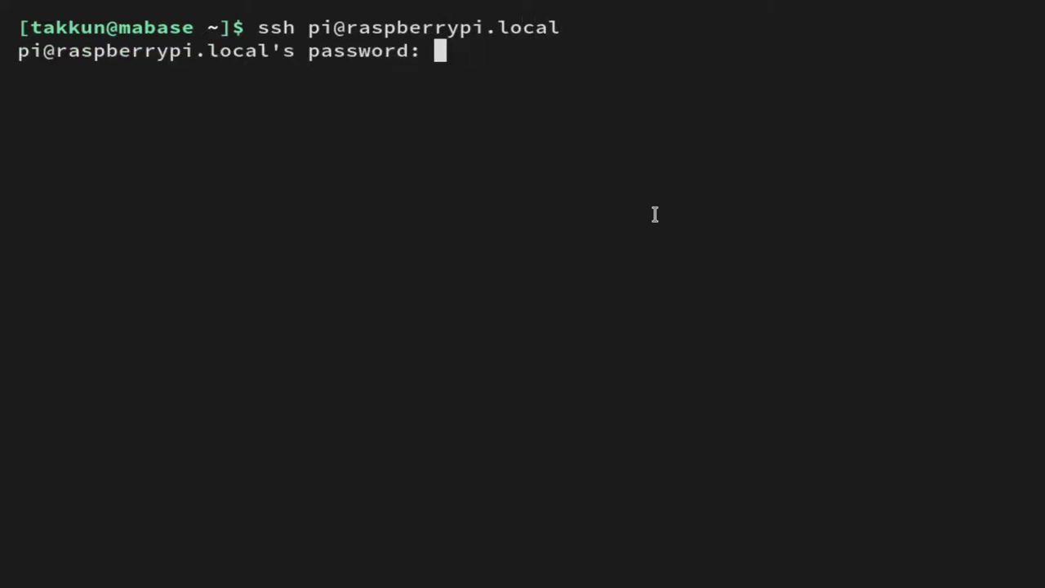
key(Return)
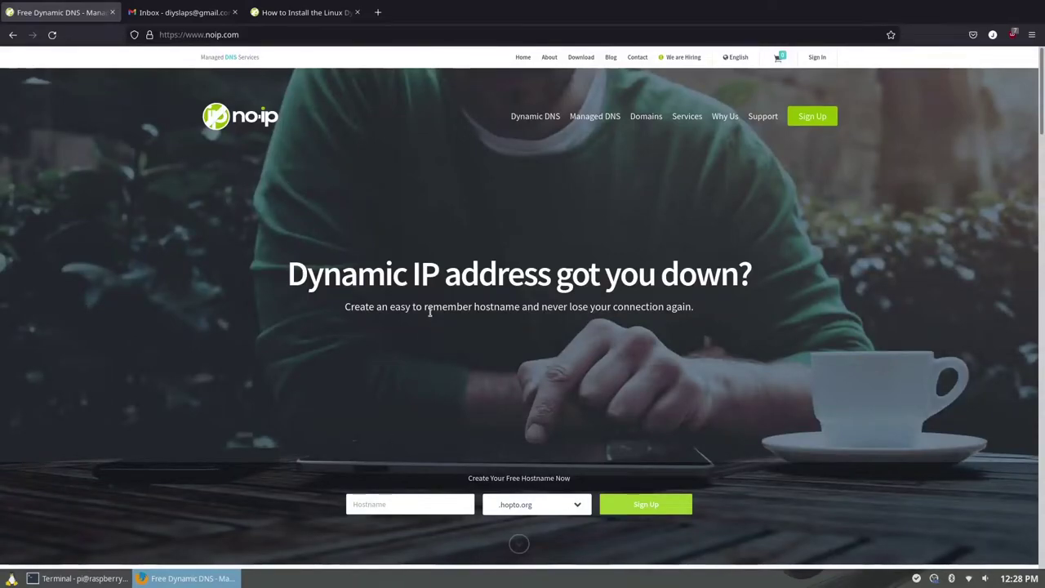
scroll(430, 312, down, 5)
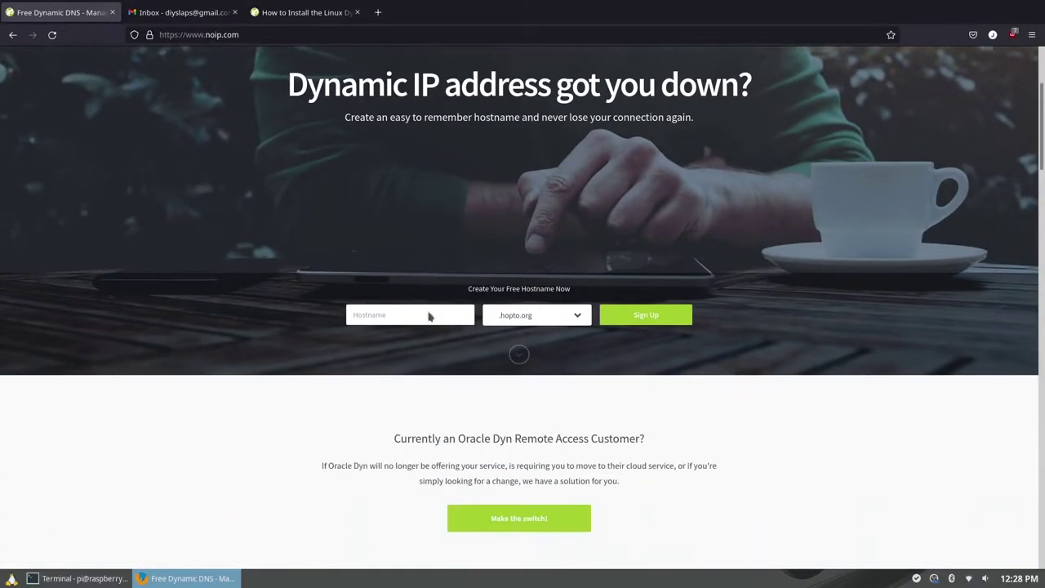
scroll(430, 317, down, 10)
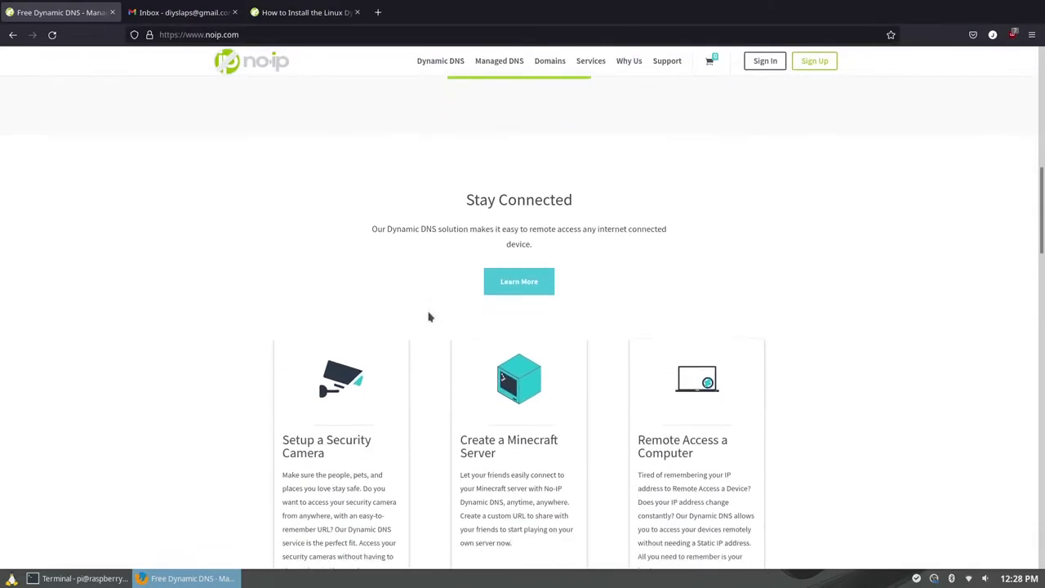
scroll(428, 317, down, 5)
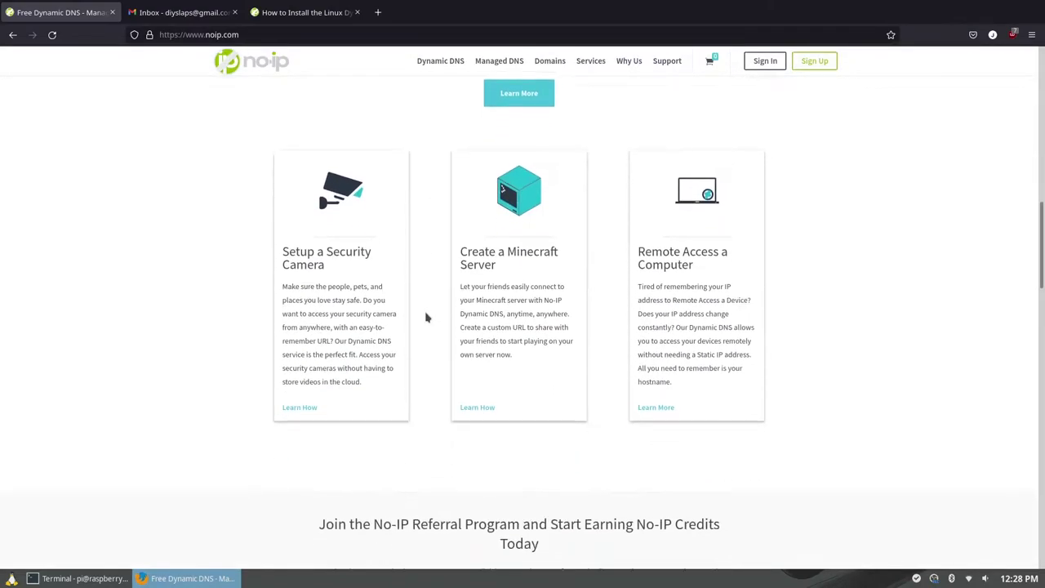
scroll(426, 318, down, 10)
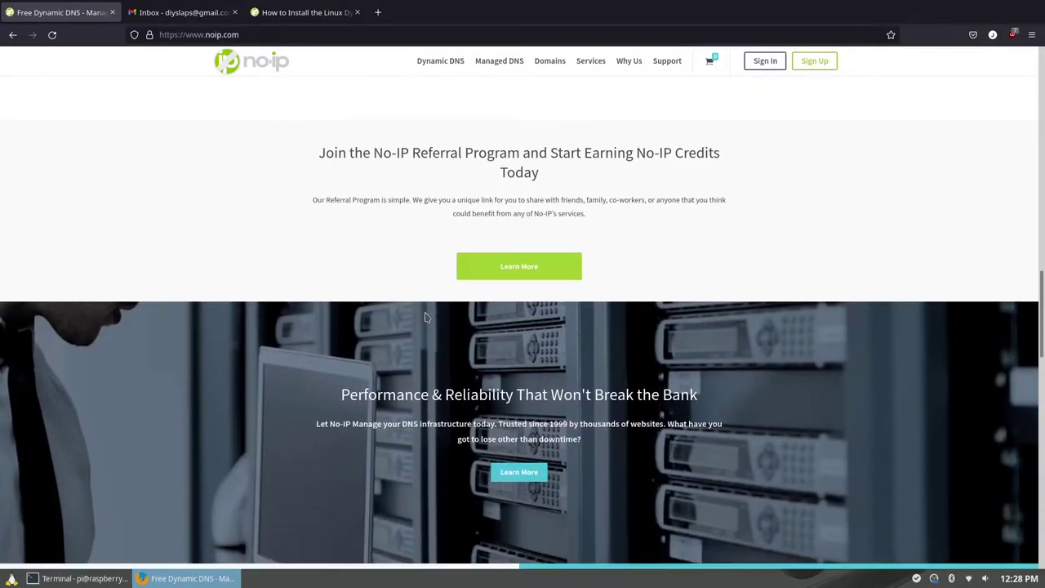
scroll(426, 318, down, 4)
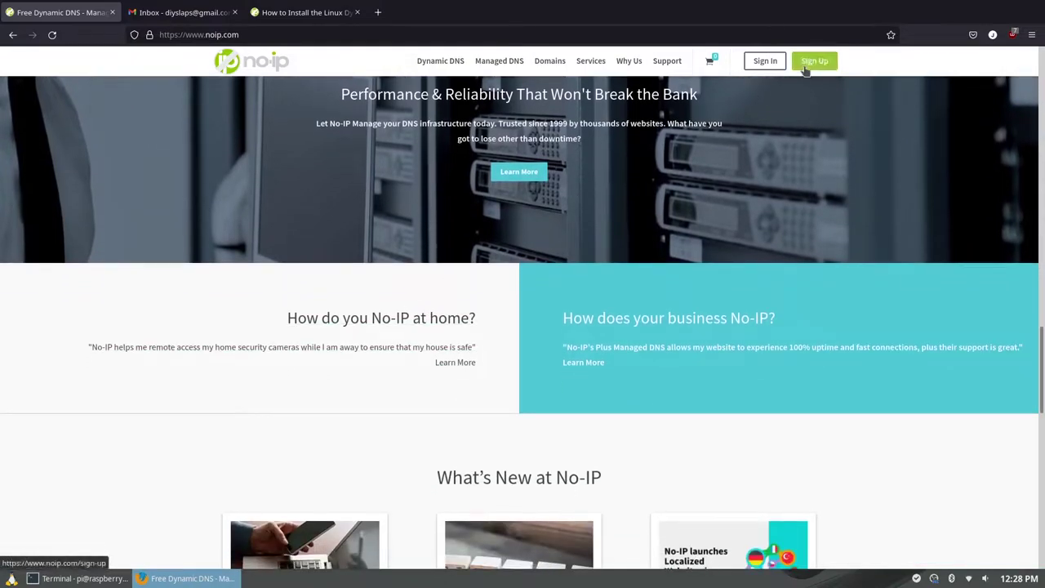
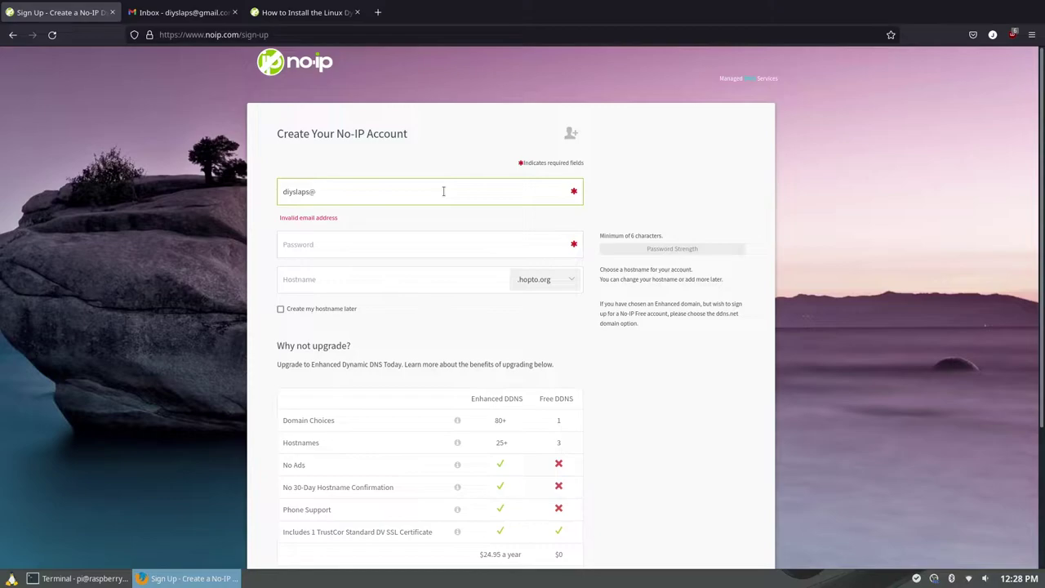
- Sign up for a free No-IP account with an email, password and hostname diyslaps.ddns.net
key(Tab)
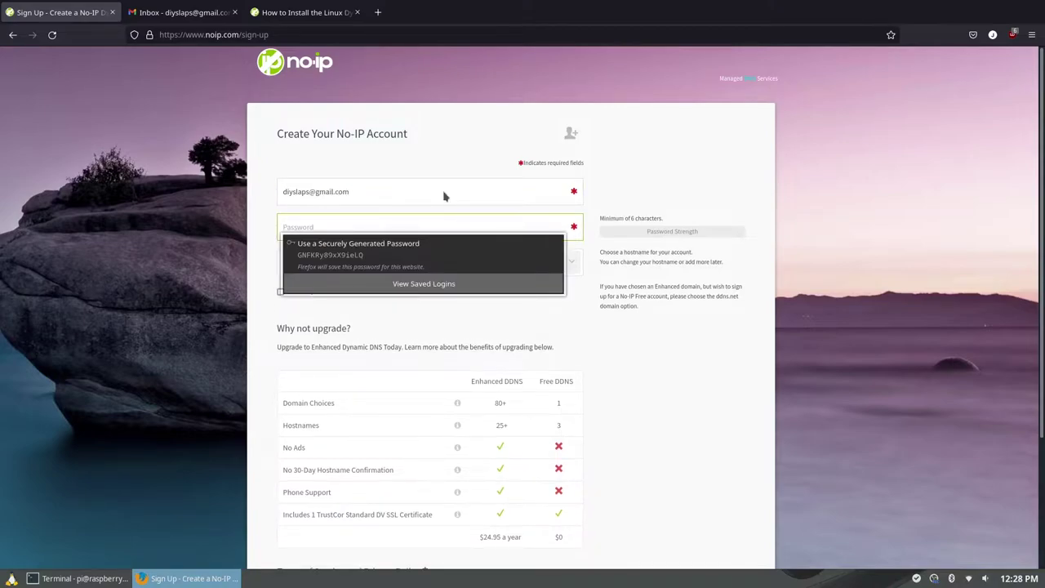
text(*********)
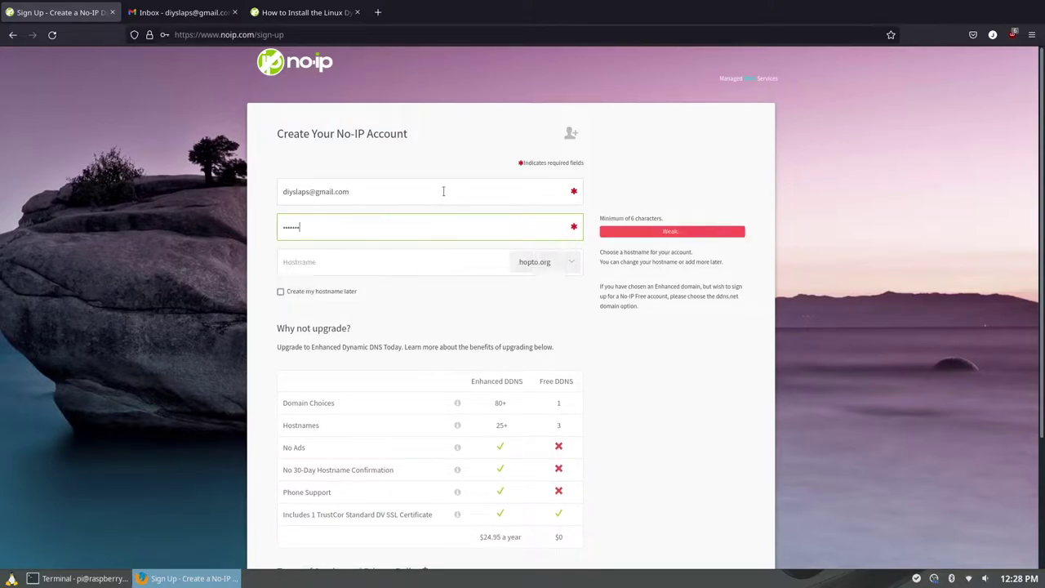
key(Tab)
text(r)
key(BackSpace)
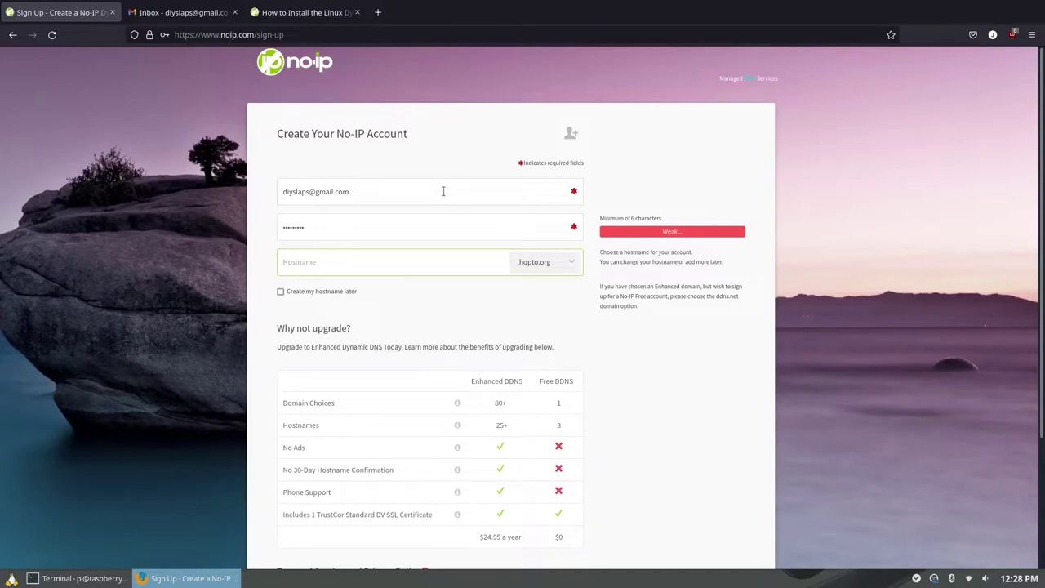
text(diyslaps)
click(564, 262)
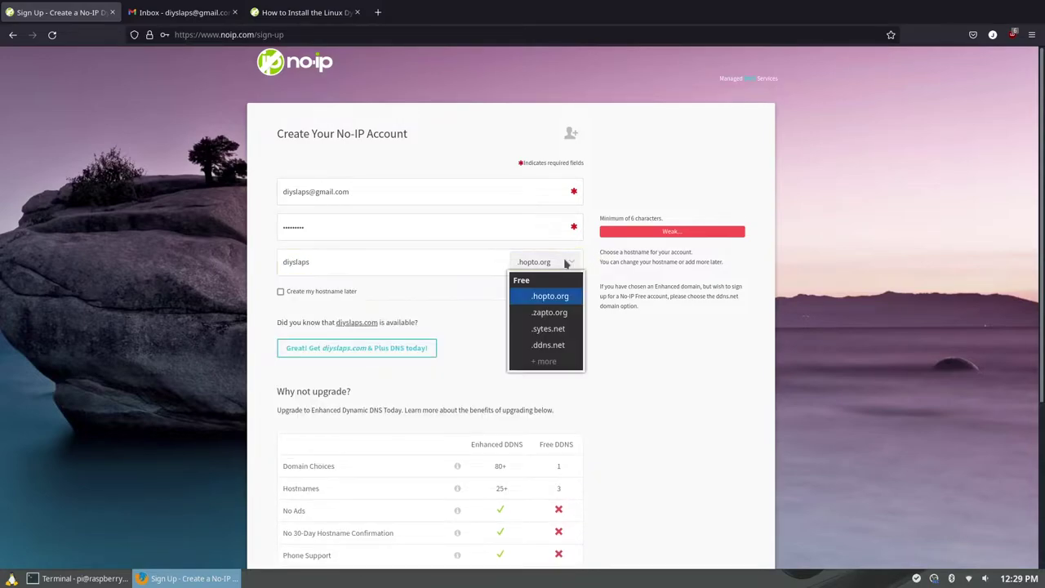
click(549, 343)
scroll(273, 368, down, 5)
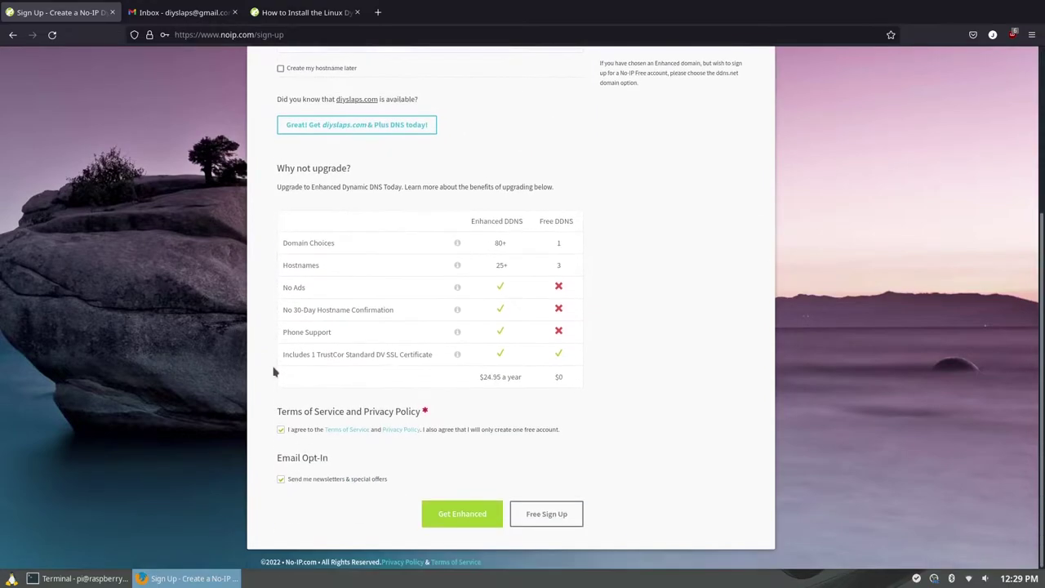
click(535, 515)
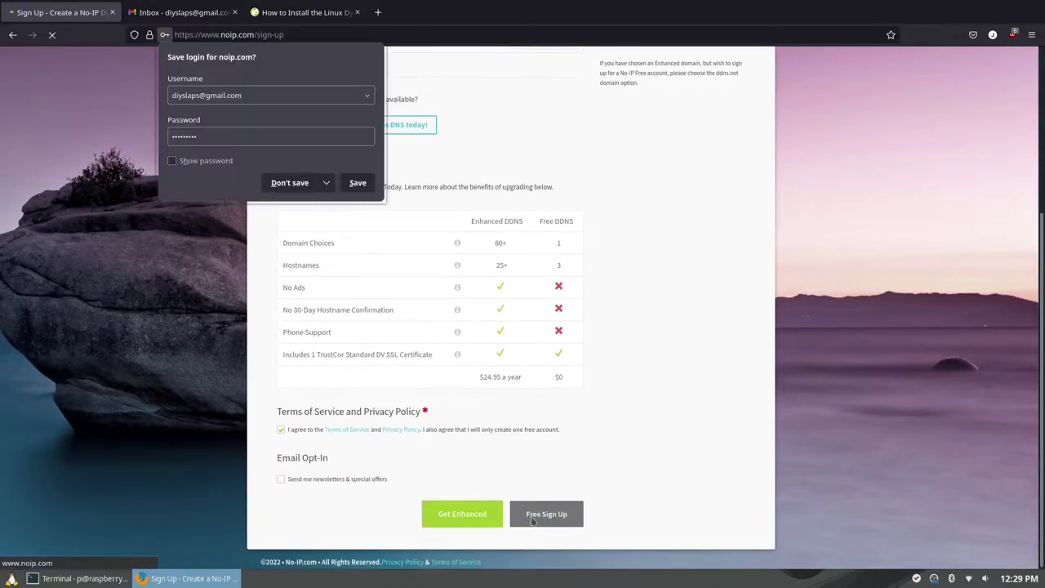
click(362, 186)
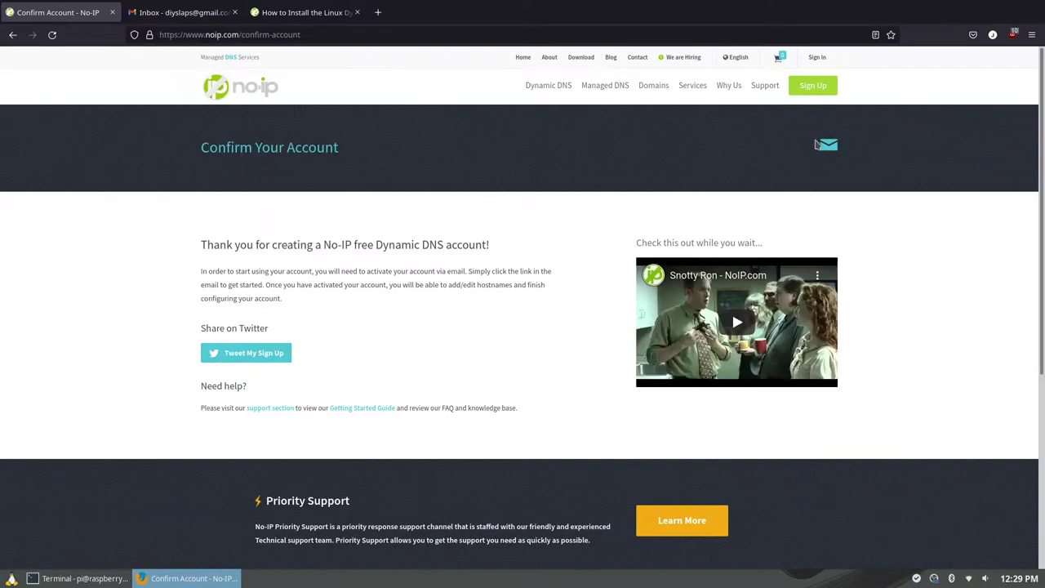
- Confirm the new No-IP account from the confirmation email in the Gmail inbox
click(181, 13)
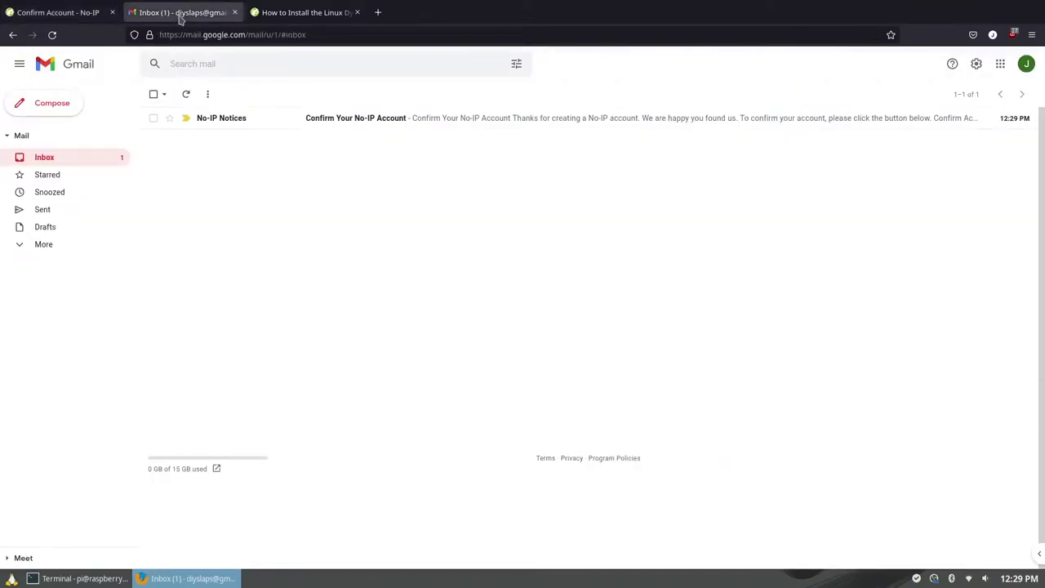
click(457, 117)
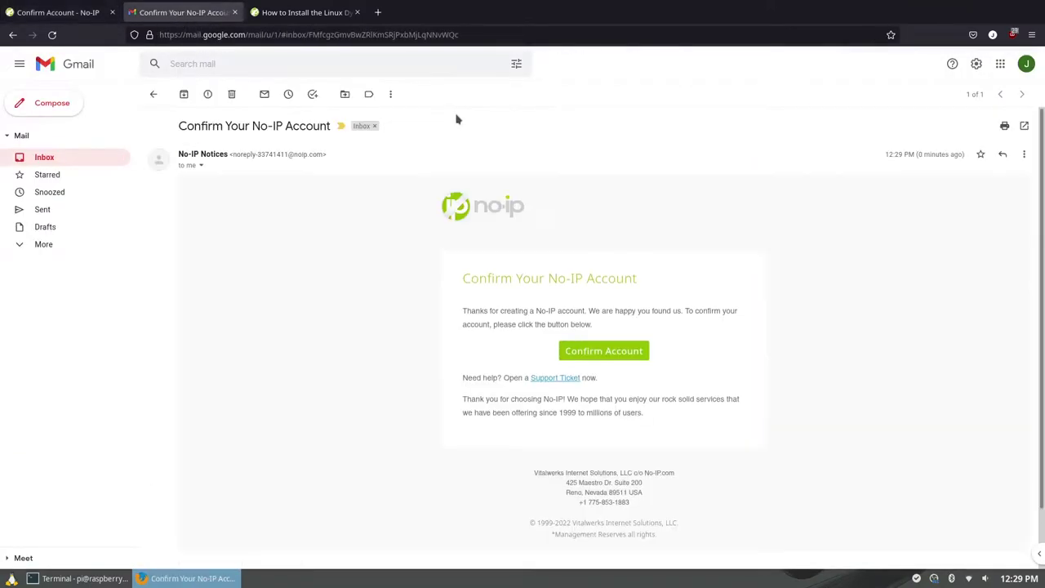
click(625, 351)
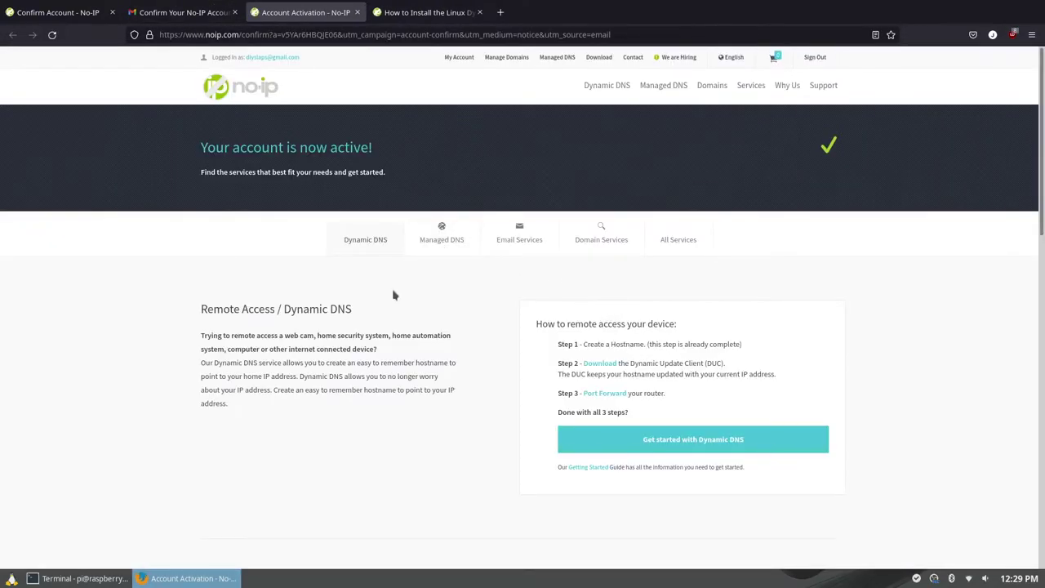
scroll(478, 284, down, 3)
scroll(479, 283, down, 3)
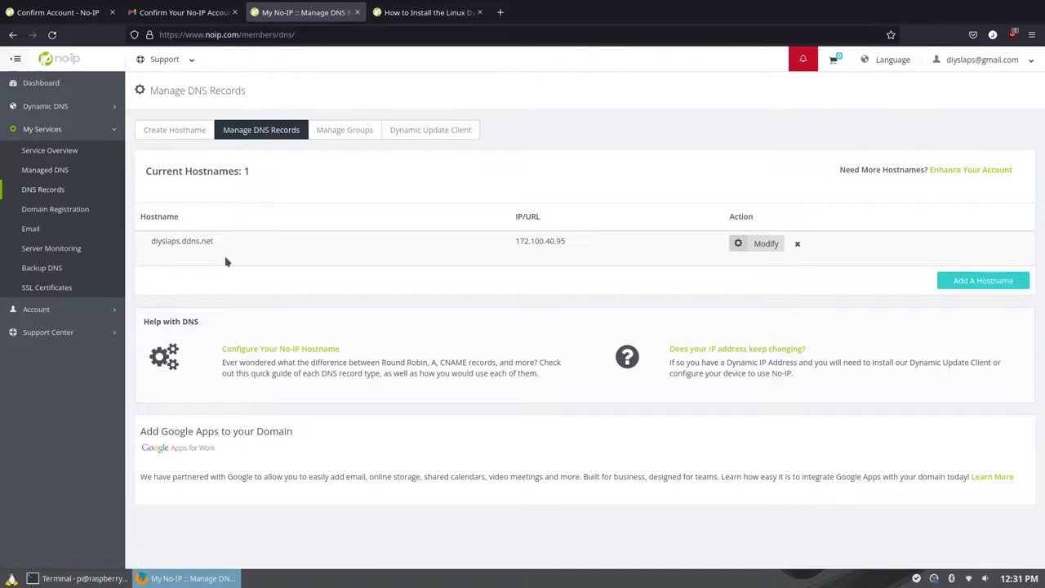
drag(150, 242, 539, 258)
click(745, 244)
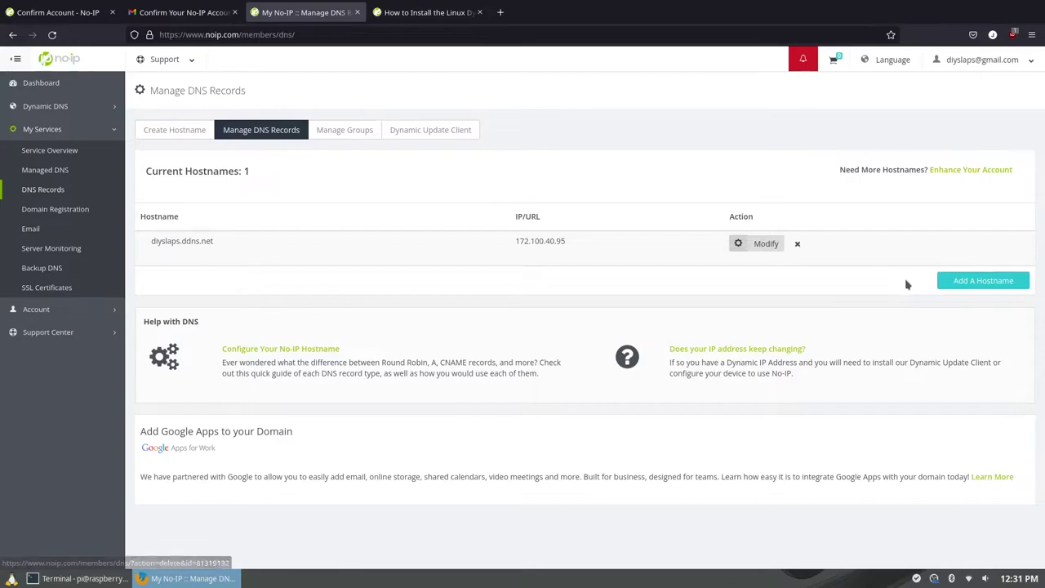
click(763, 246)
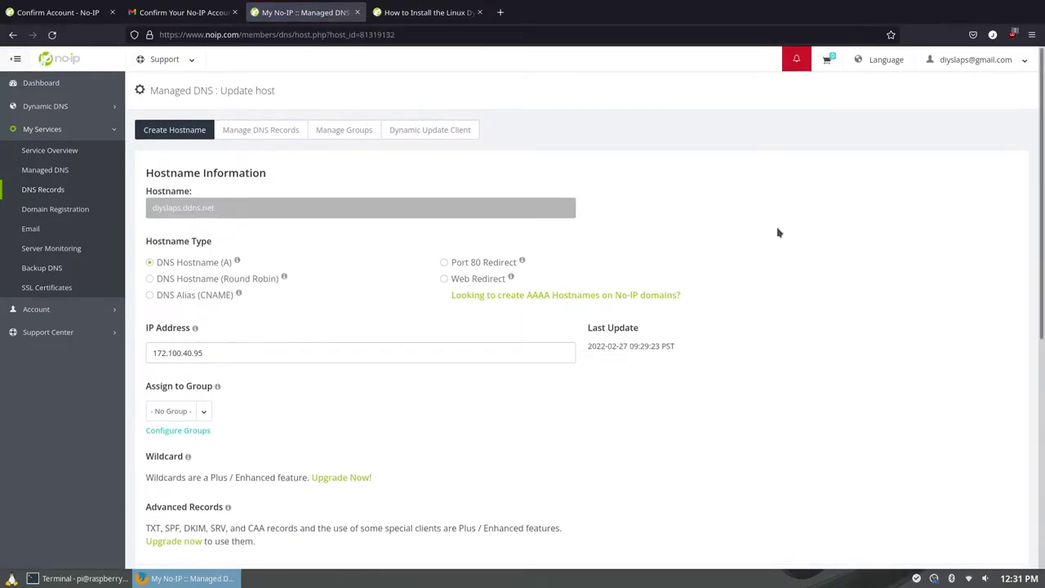
scroll(778, 233, down, 2)
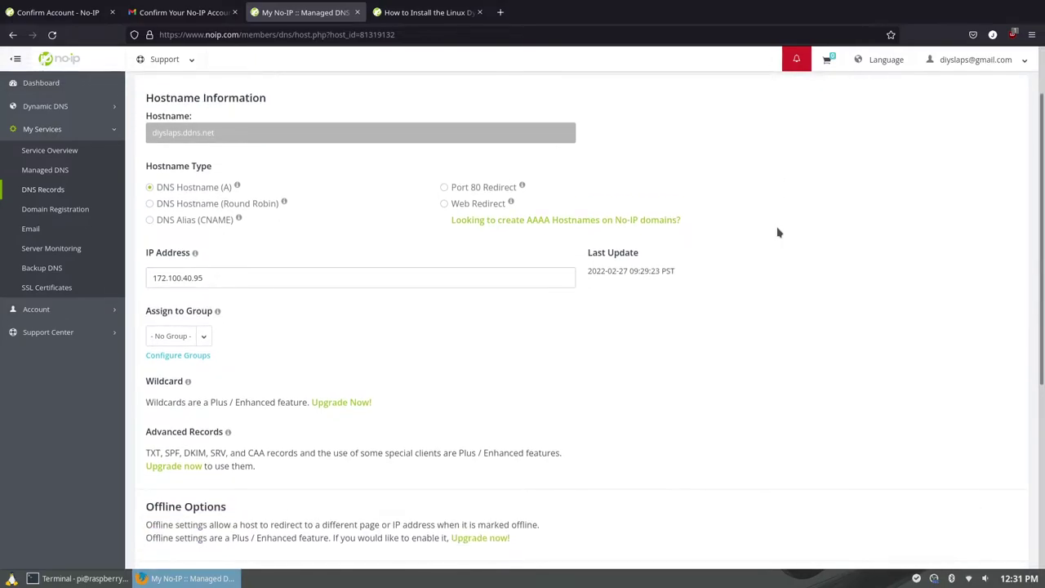
scroll(778, 232, down, 2)
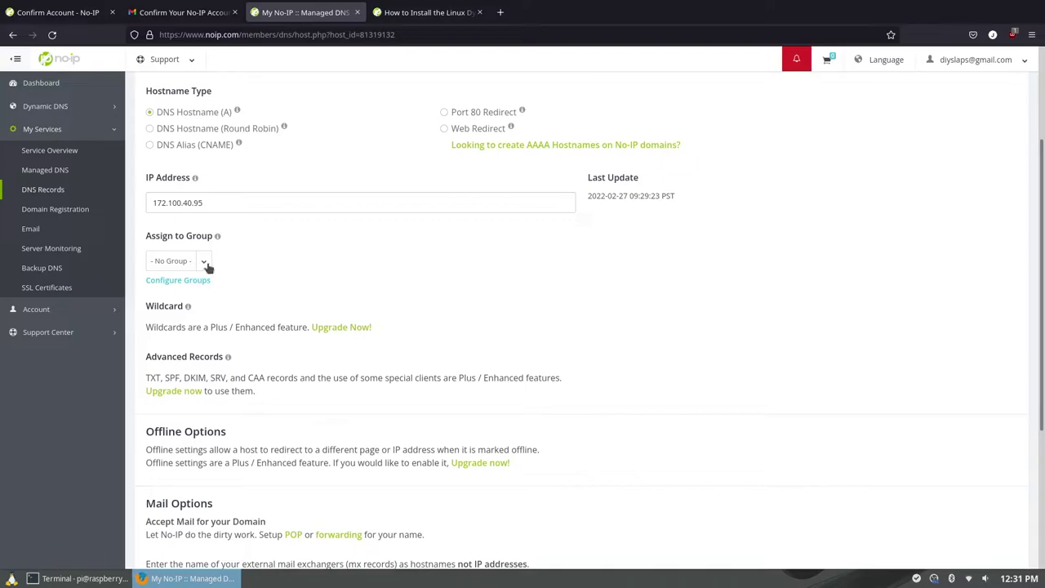
scroll(327, 268, down, 2)
scroll(326, 267, down, 2)
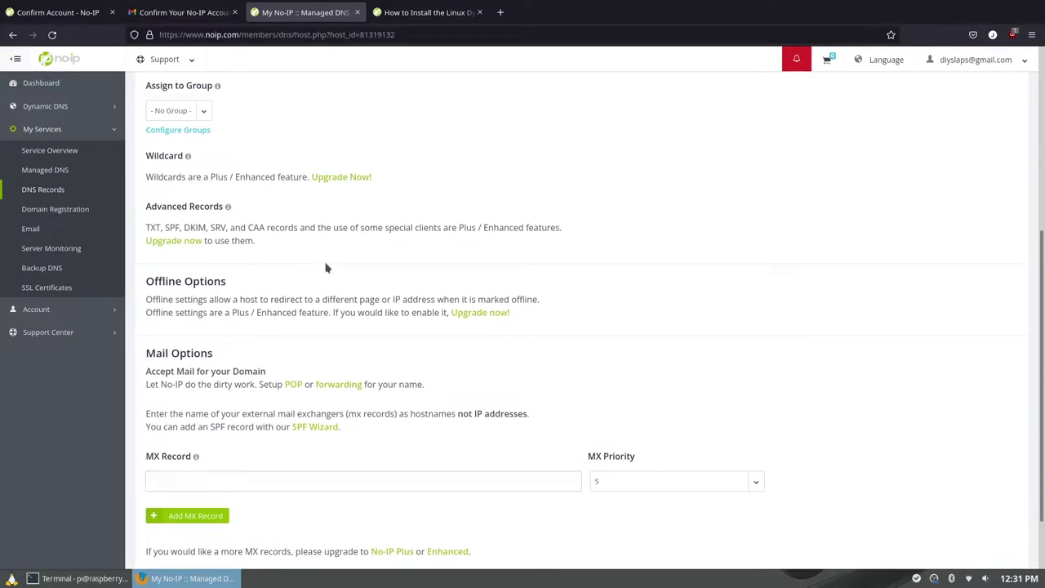
scroll(326, 268, down, 2)
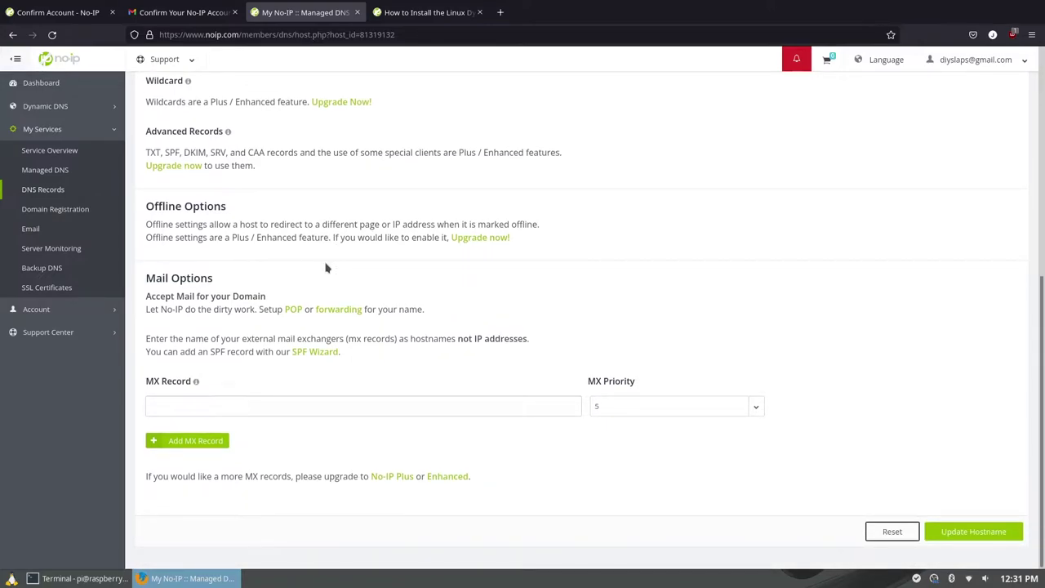
scroll(326, 268, up, 10)
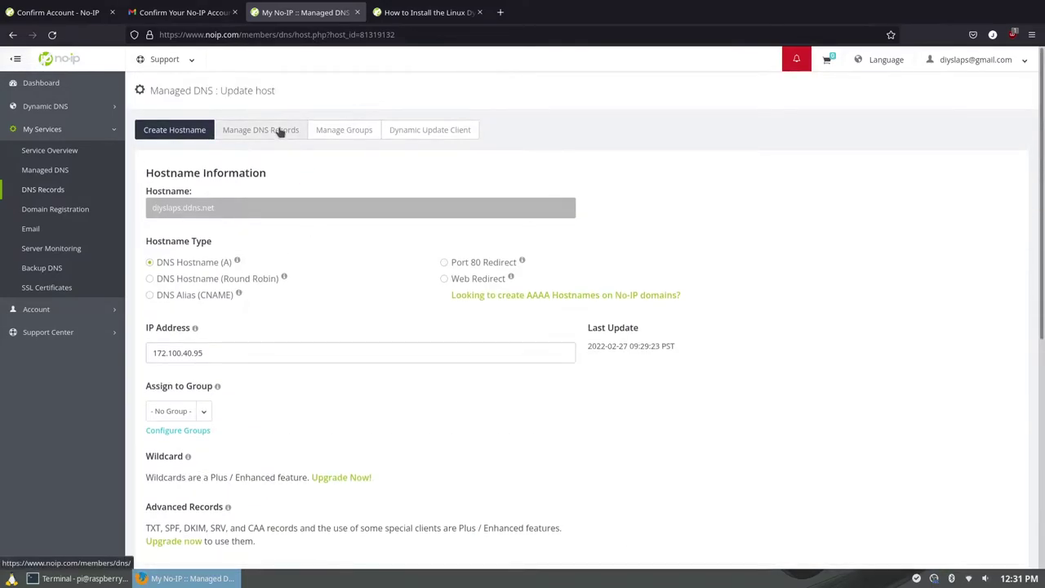
- Check the hostname list, then select the five commands in the Linux Dynamic Update Client guide
click(281, 132)
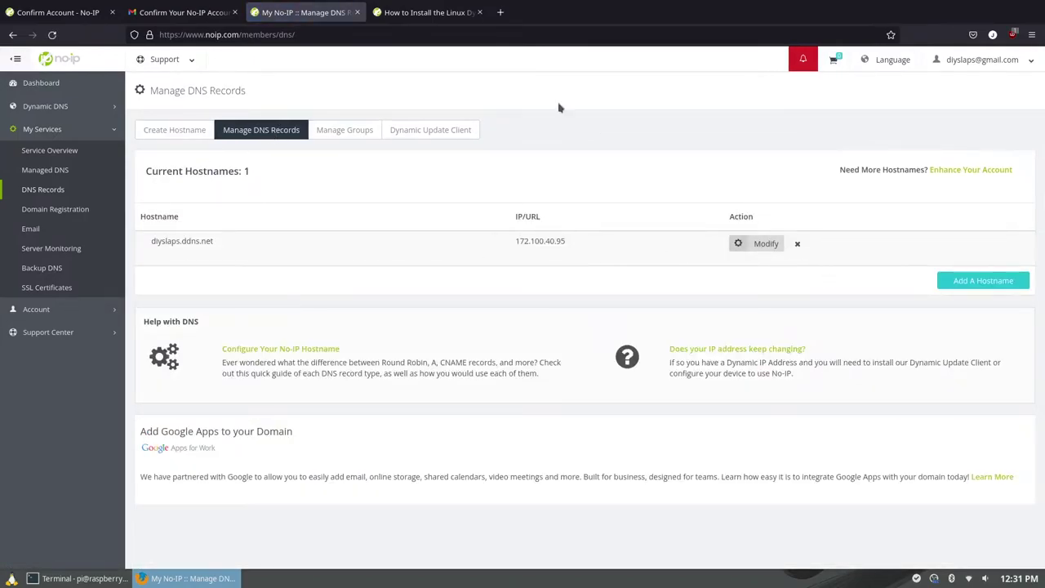
click(396, 14)
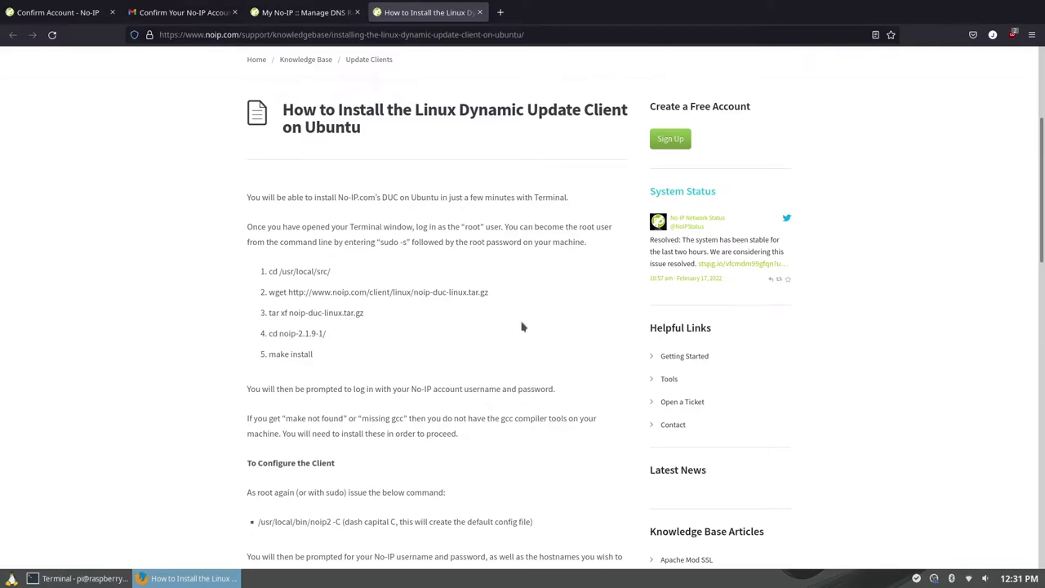
scroll(448, 302, down, 2)
scroll(376, 261, down, 2)
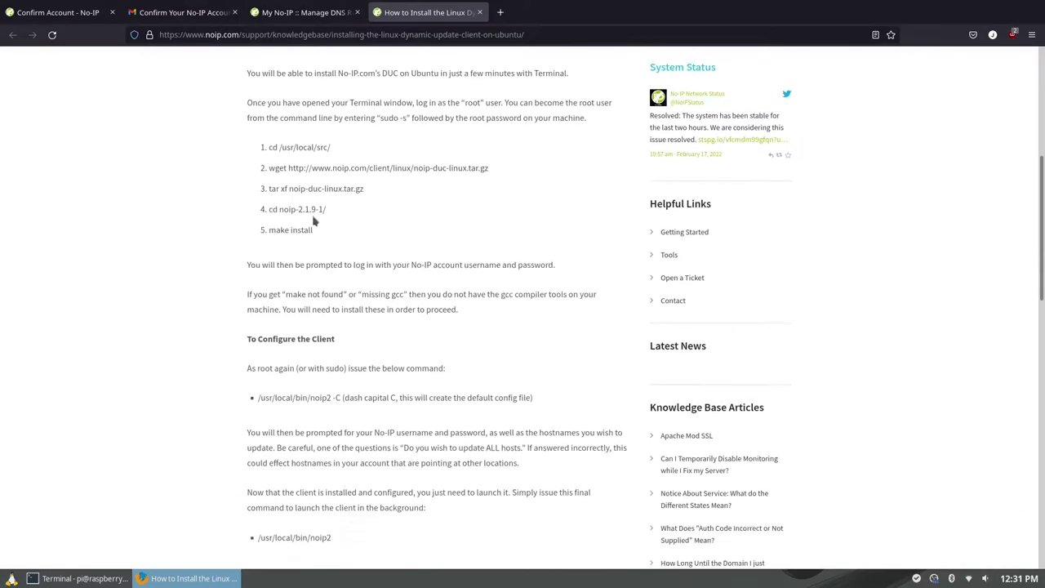
drag(250, 116, 378, 213)
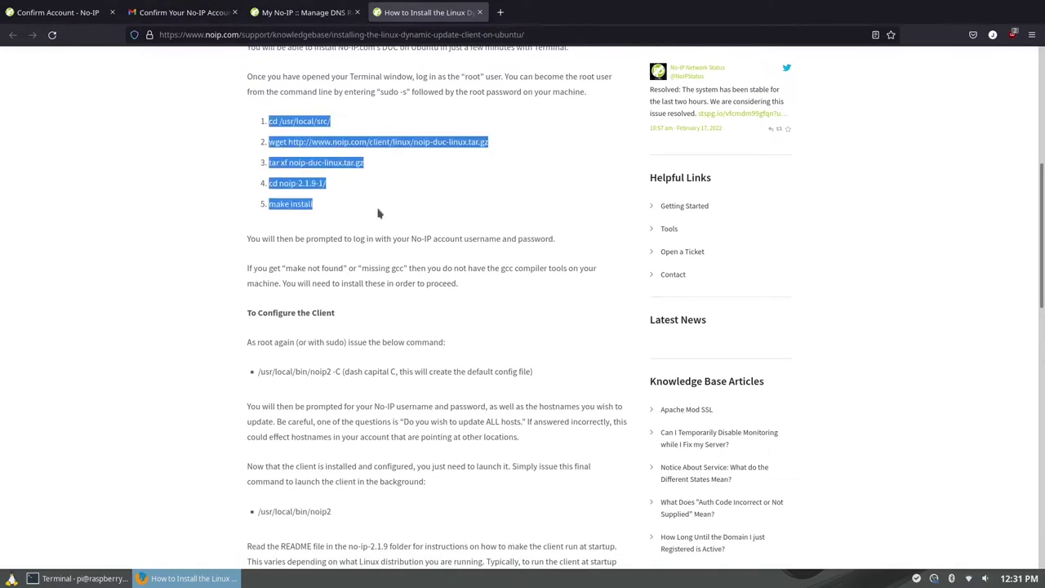
- Display the contents of ddns_install.sh in the Pi's SSH session
click(104, 580)
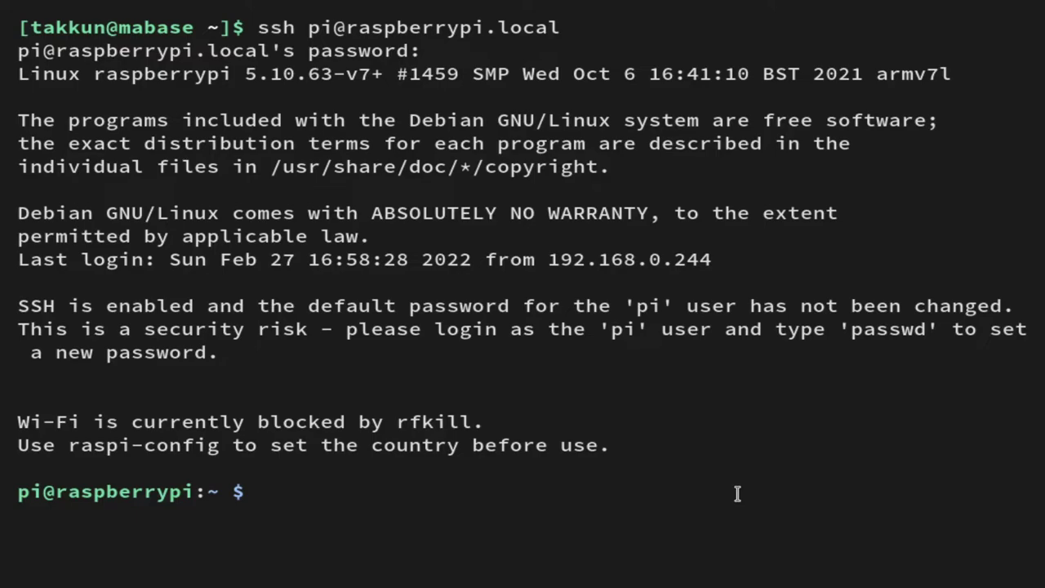
text(cat )
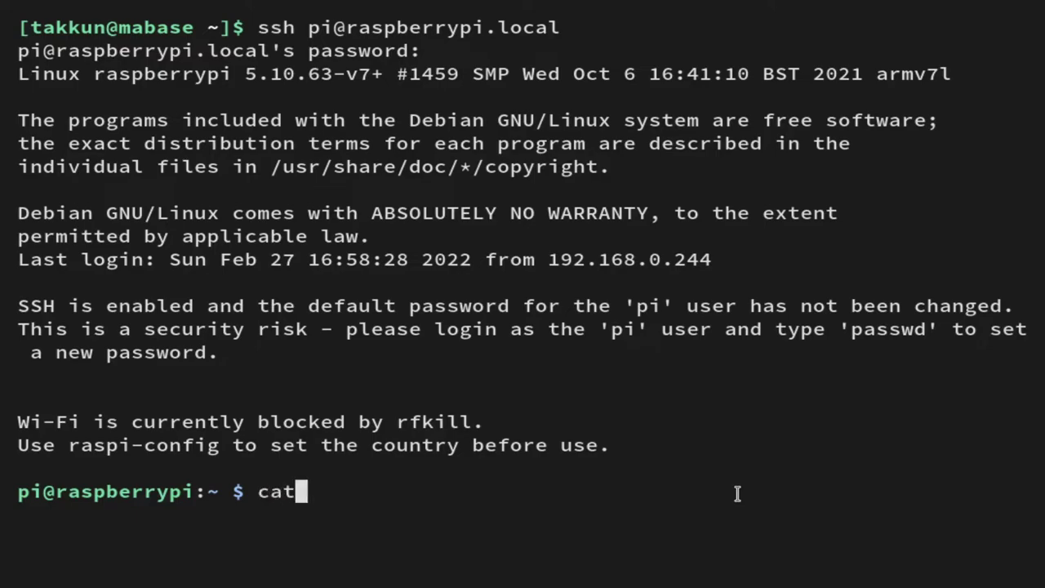
text(ddns)
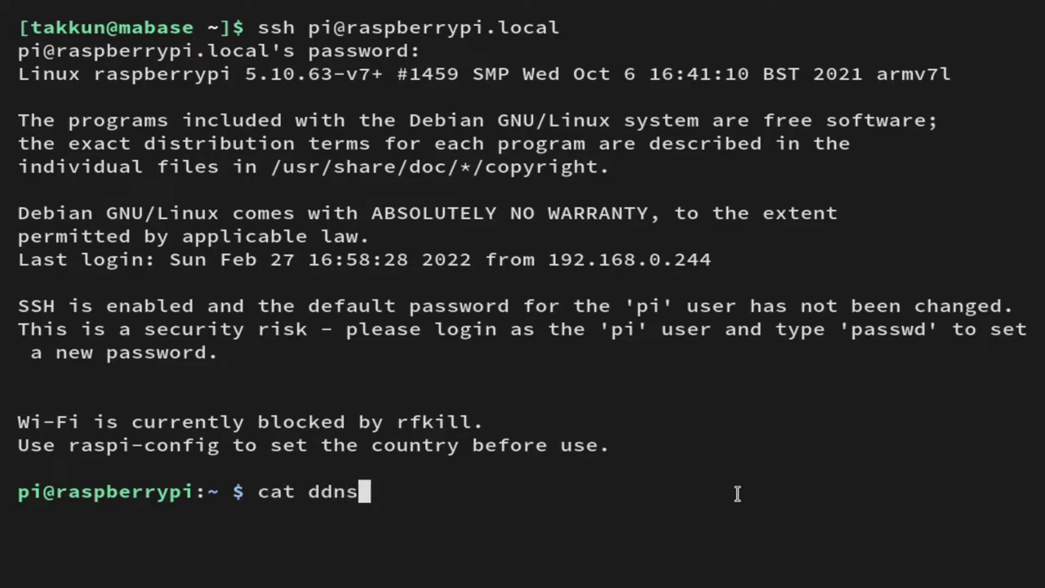
key(Tab)
key(Return)
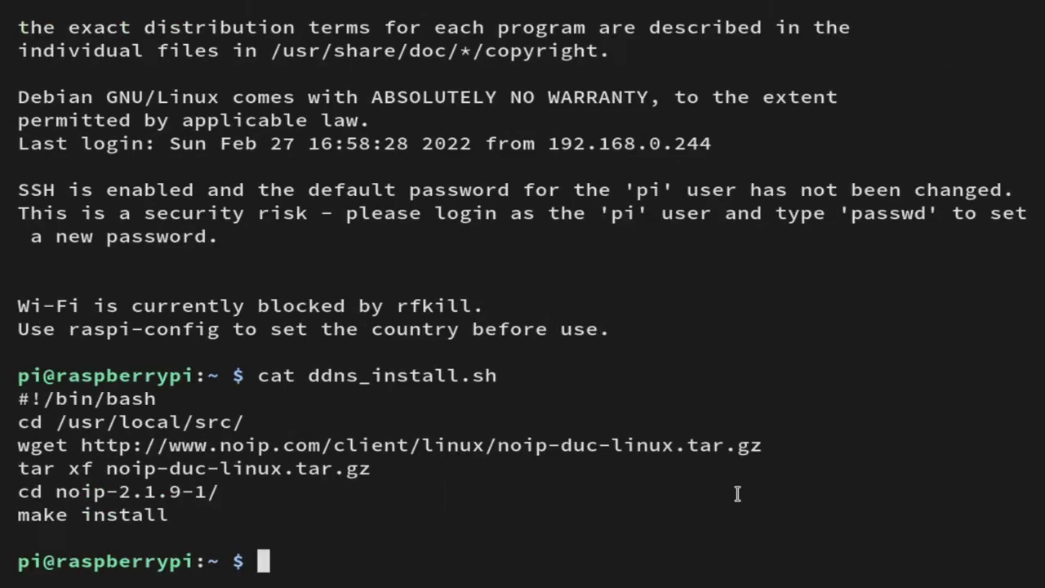
- Run ddns_install.sh with sudo to download, compile and install the No-IP client
text(sudo ./dd)
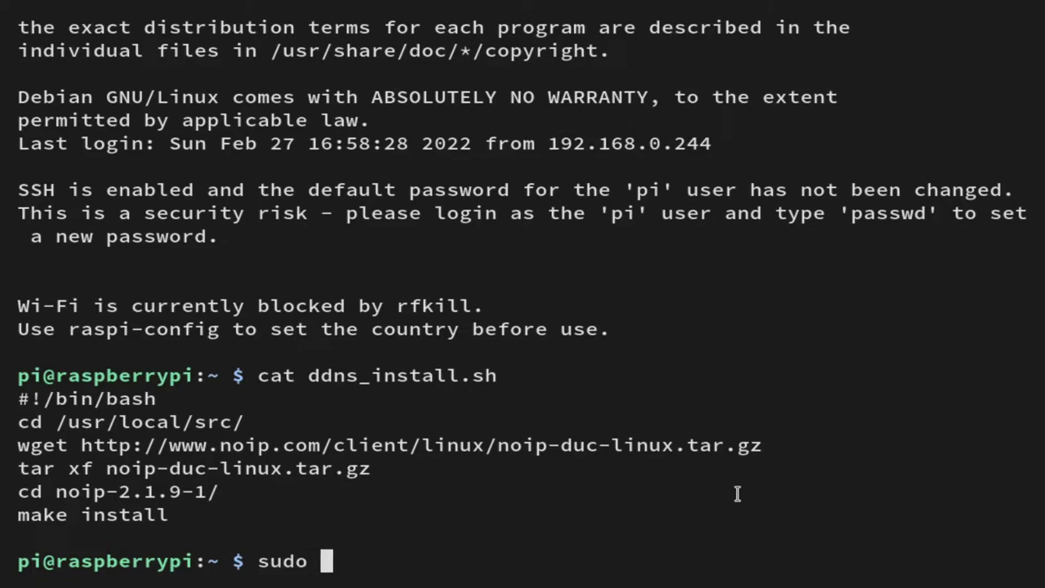
key(Tab)
key(Return)
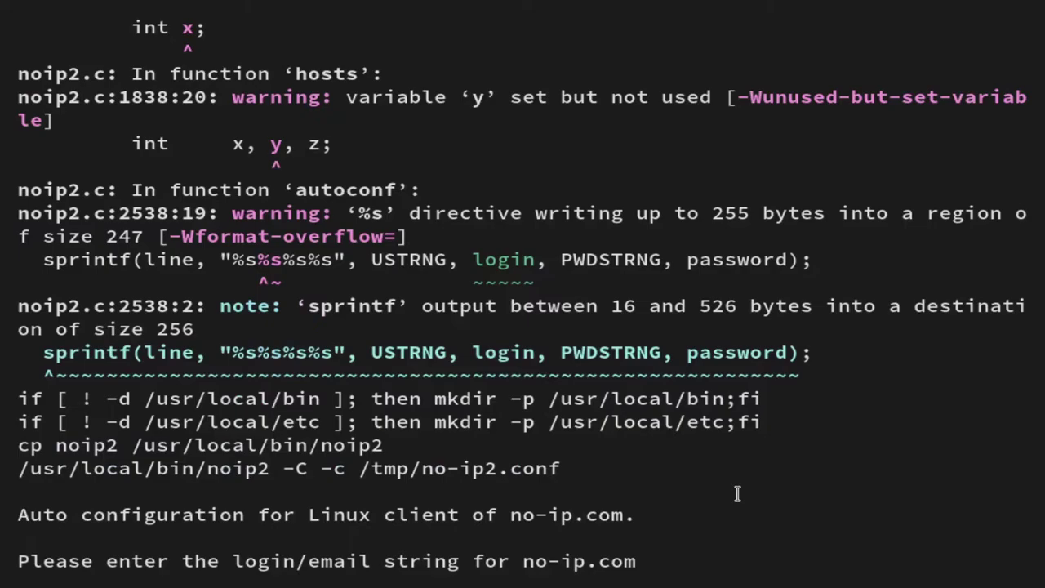
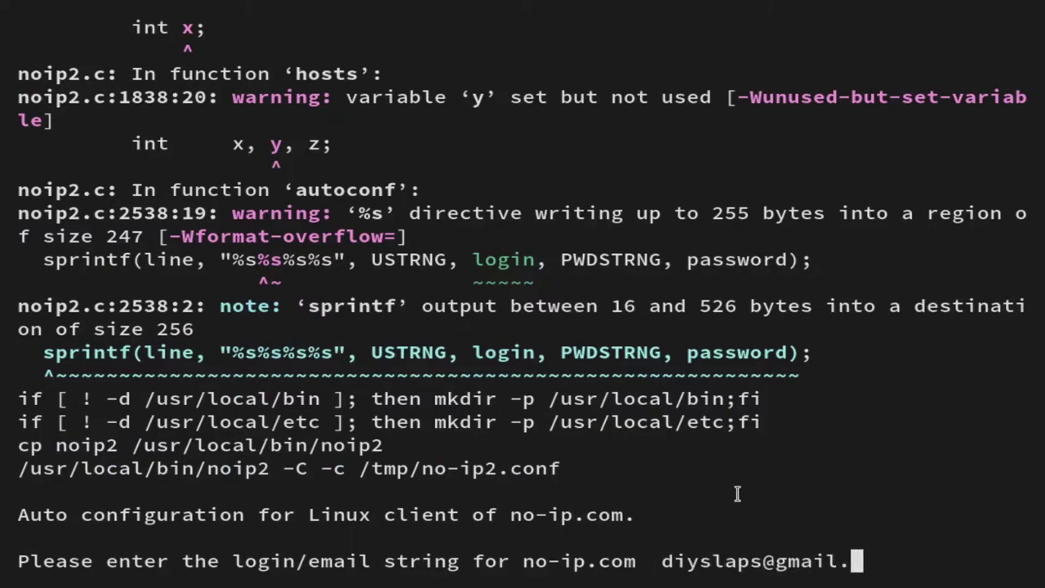
- Enter the No-IP account email and password, keep interval 30, and decline a post-update command
key(Return)
text(*********)
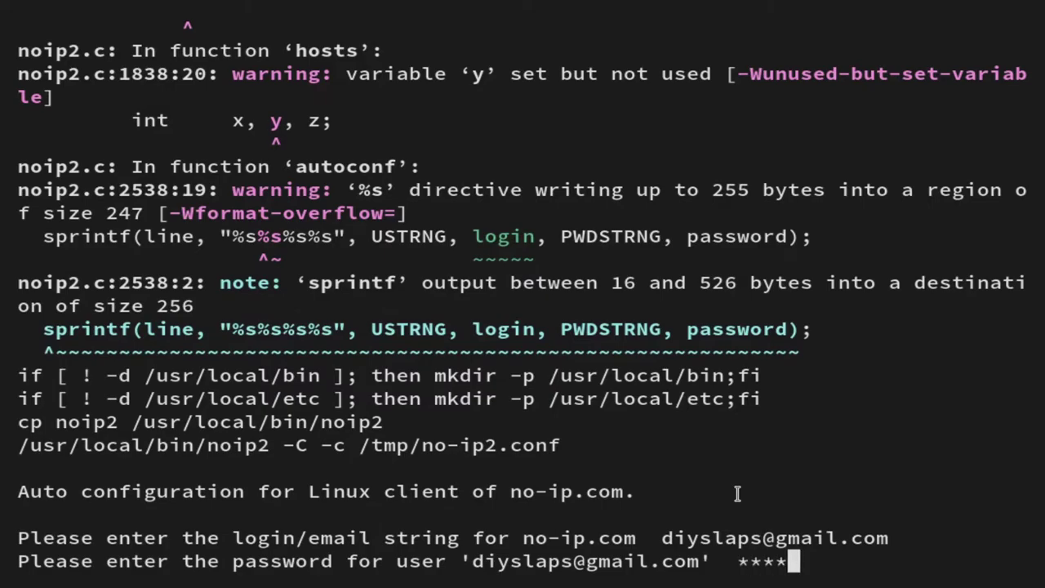
key(Return)
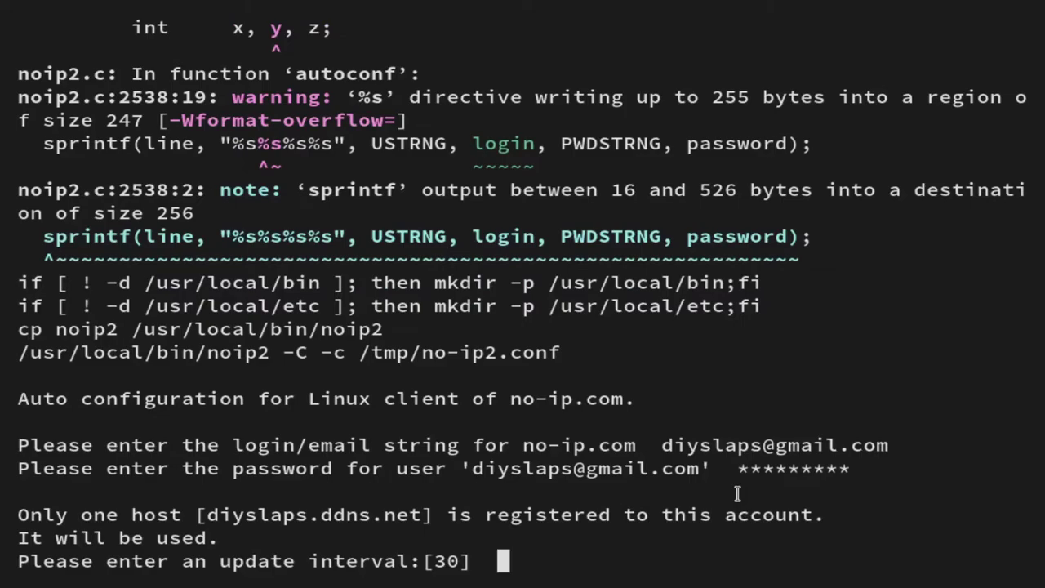
key(Return)
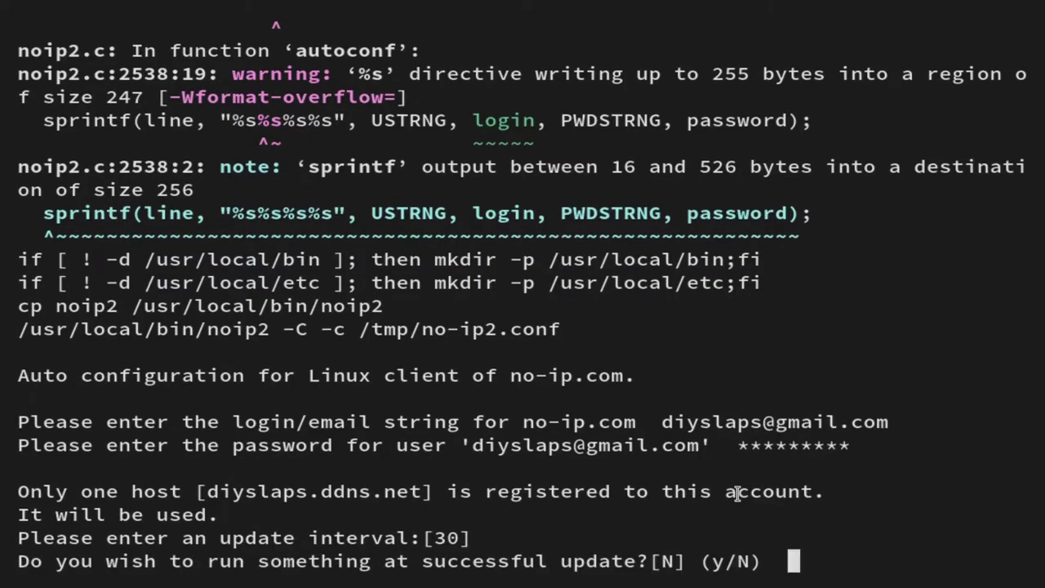
key(Return)
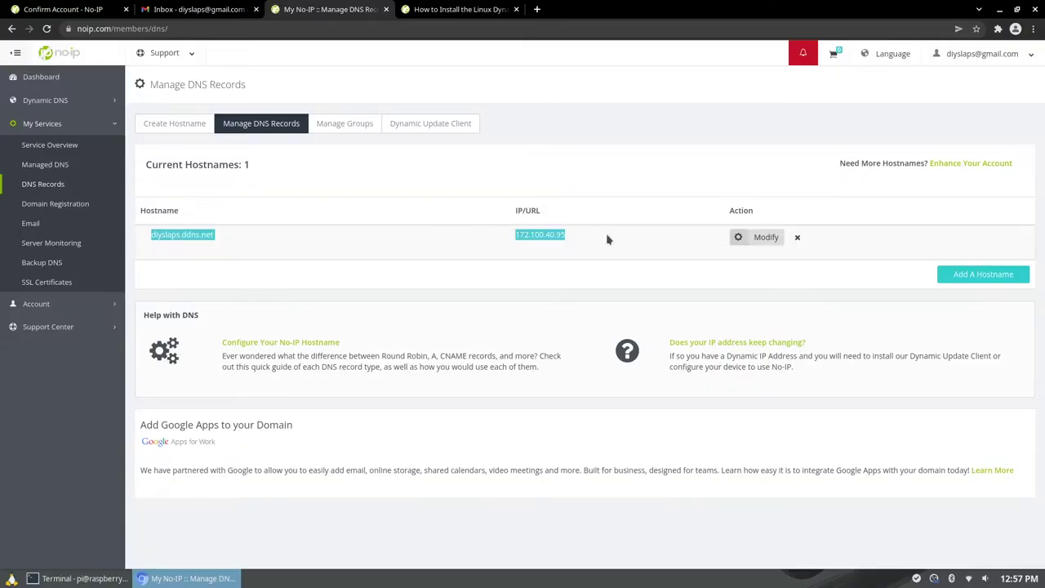
- Load diyslaps.ddns.net in a new Chromium tab to show the Pi's poem page
click(536, 9)
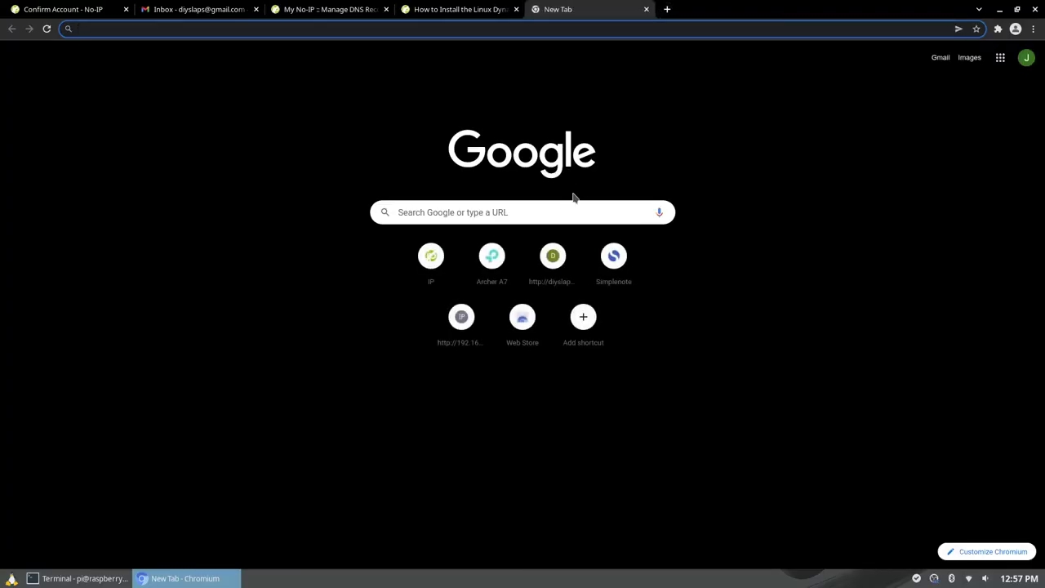
text(di)
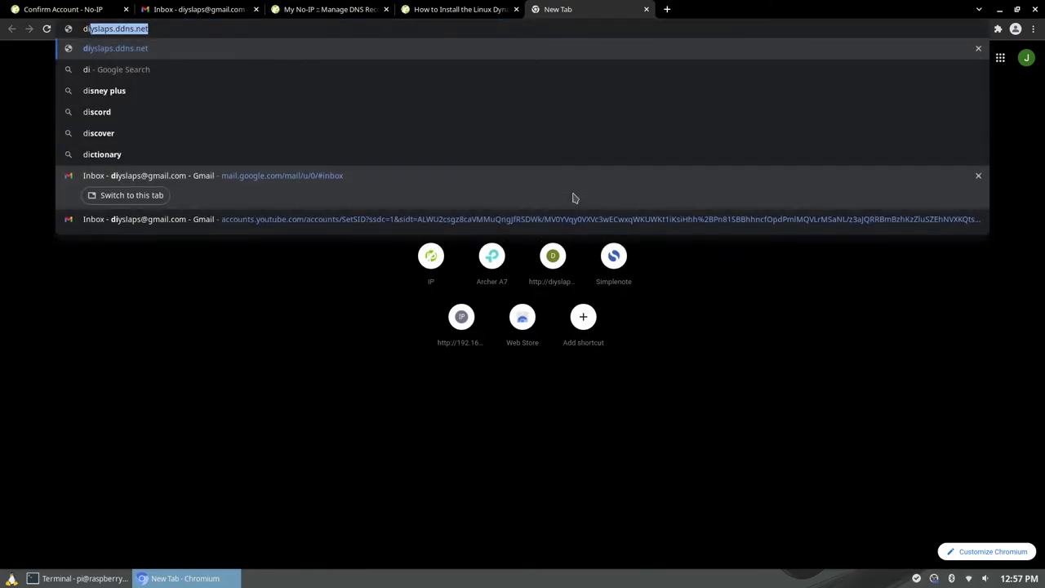
key(Right)
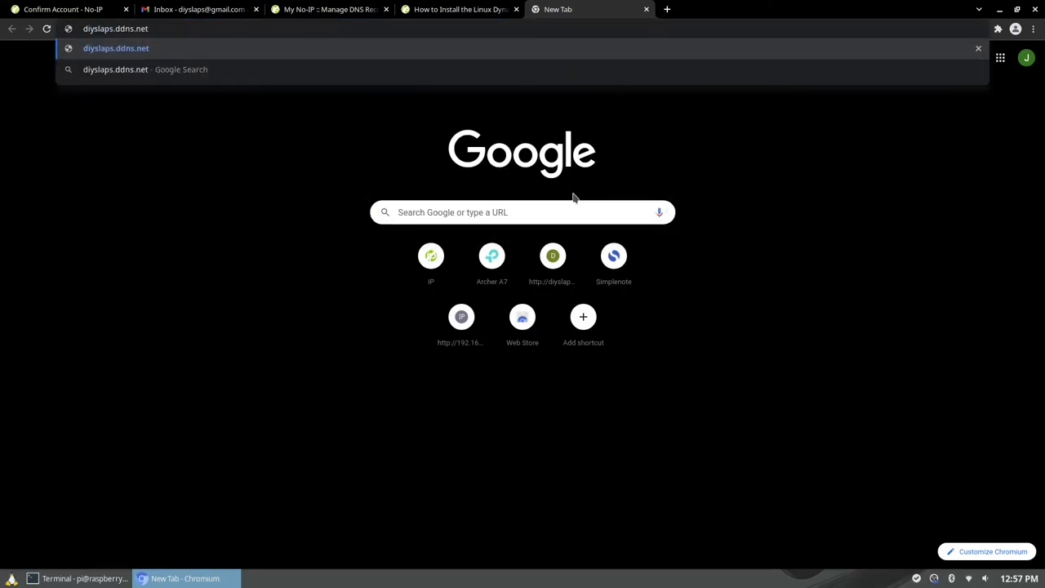
key(Return)
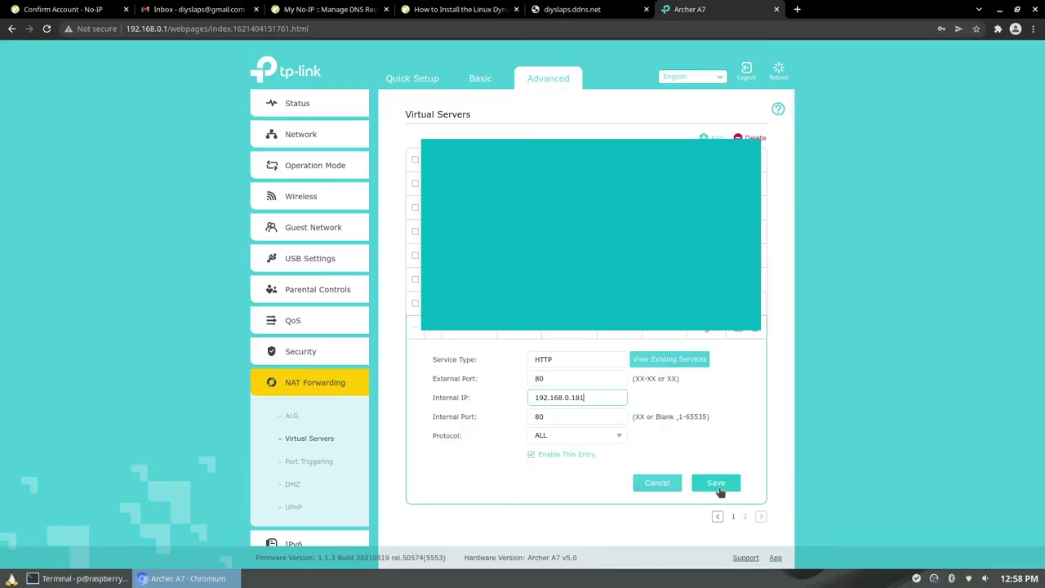
- Save the HTTP virtual server rule forwarding port 80 to 192.168.0.181 port 80
click(719, 486)
click(720, 487)
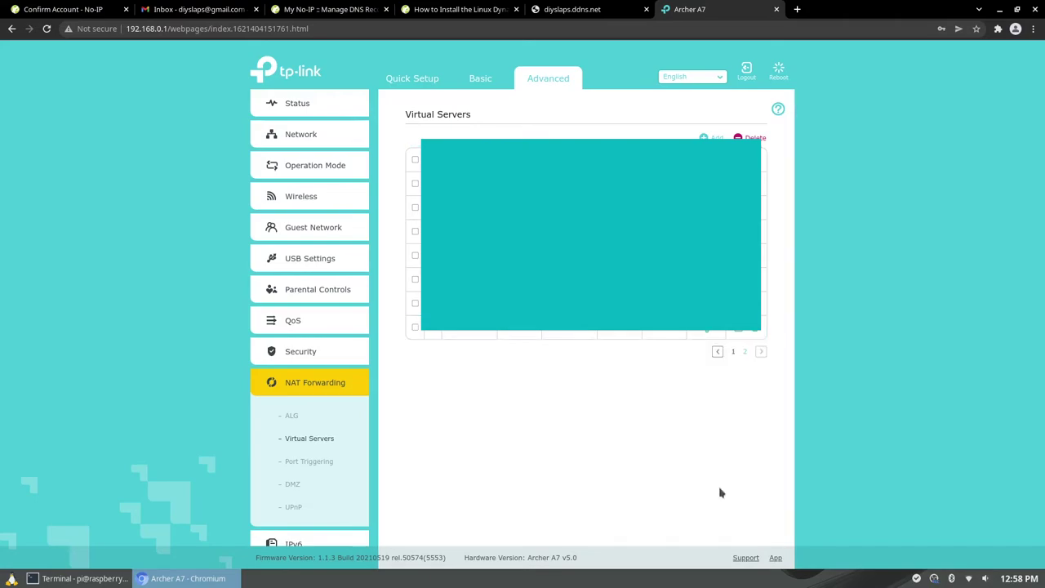